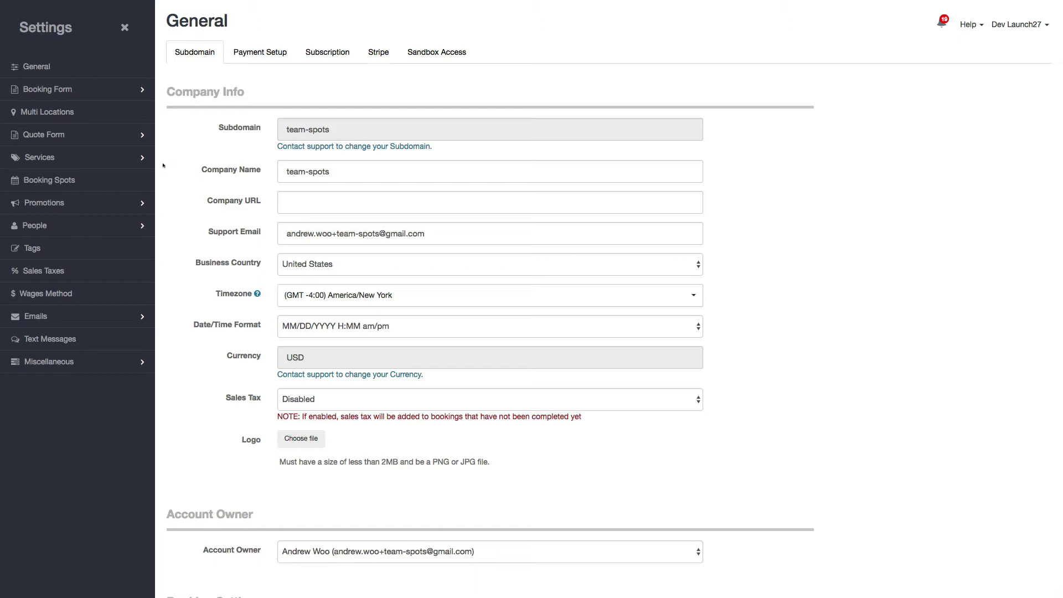
Step: Under Recurring Bookings, set Extras to 'Apply to only the First booking' and save the account settings
scroll(188, 157, "down", 10)
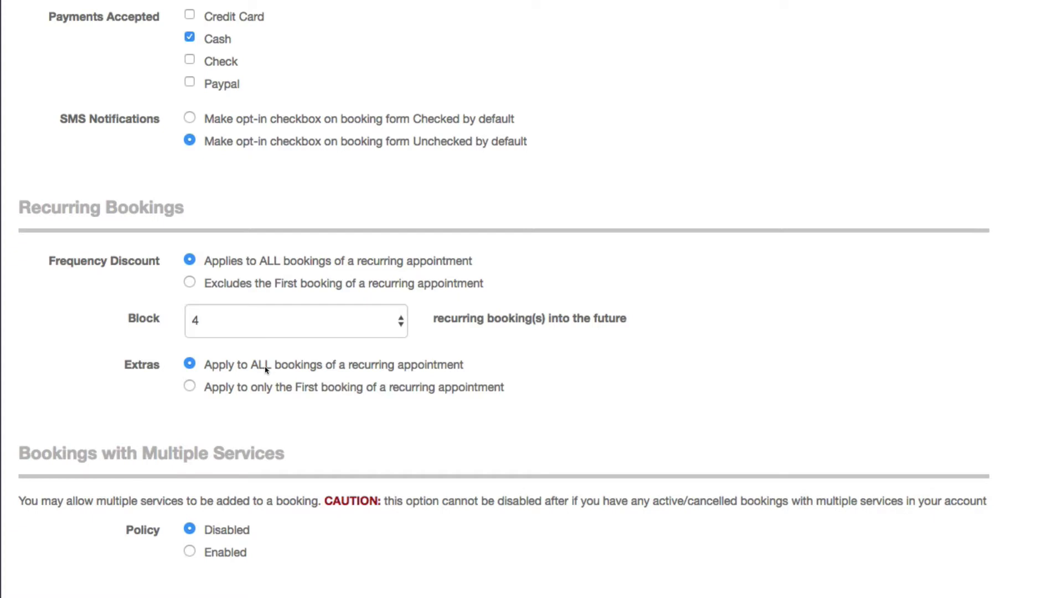
left_click(189, 386)
scroll(443, 413, "down", 15)
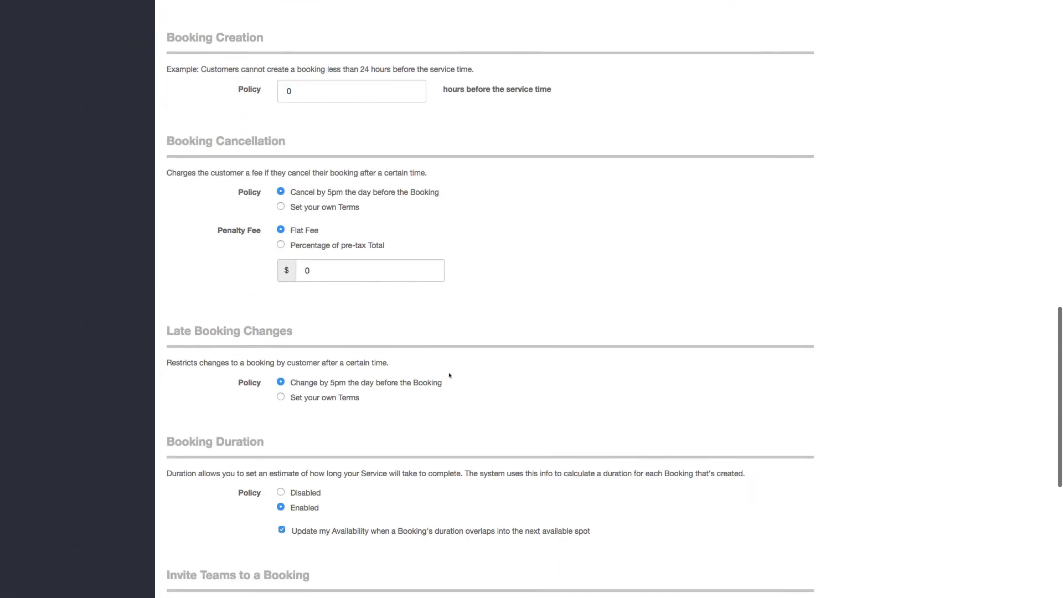
left_click(199, 535)
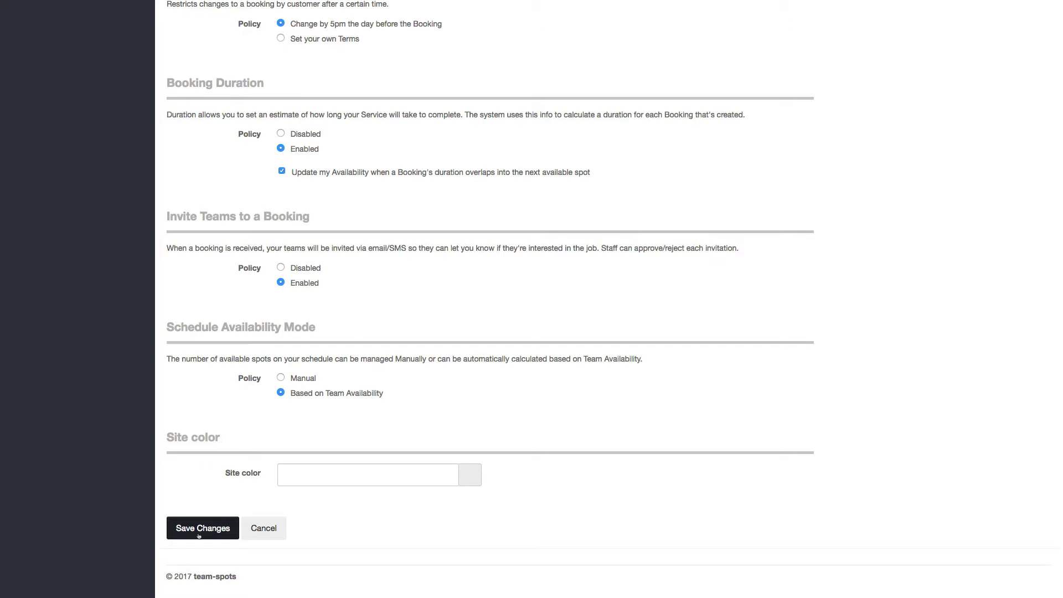
Step: Save the booking settings and open the Premium Booking Form Designer under Booking Form
left_click(199, 529)
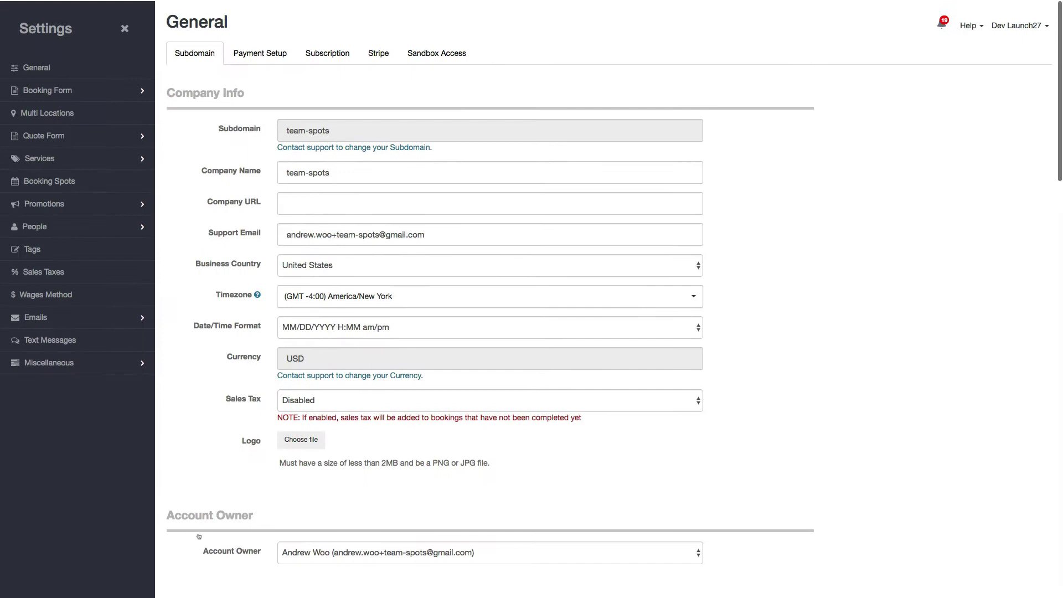
left_click(100, 91)
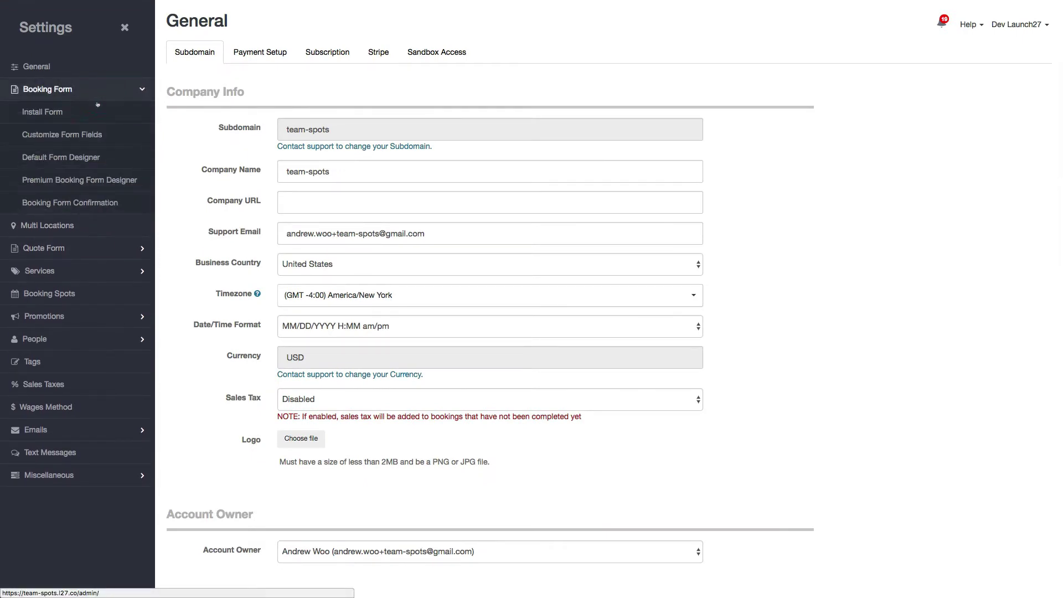
left_click(80, 180)
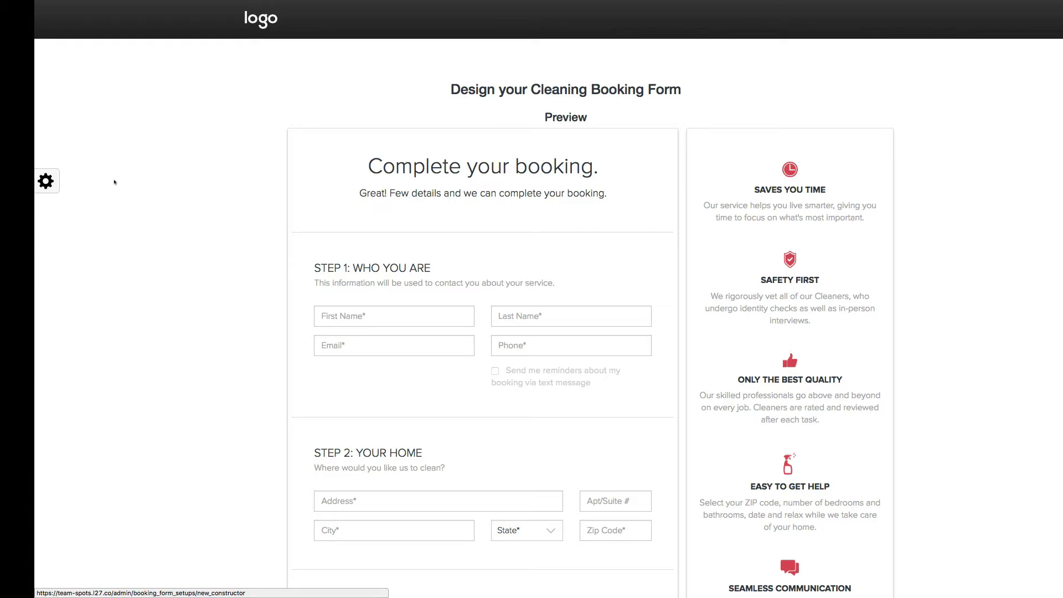
left_click(45, 181)
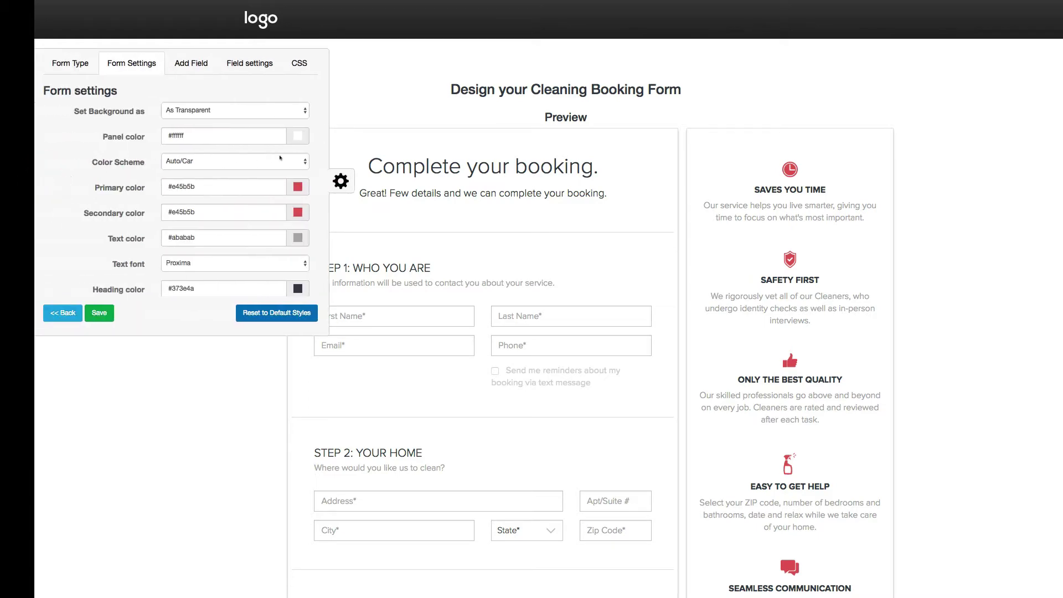
left_click(338, 181)
scroll(333, 171, "down", 1)
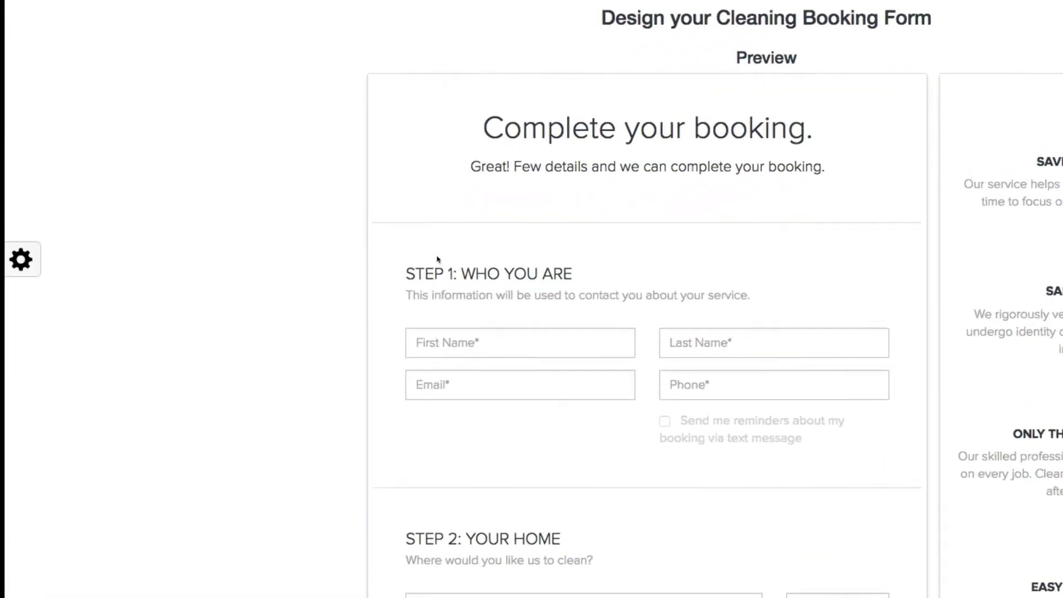
scroll(453, 272, "down", 7)
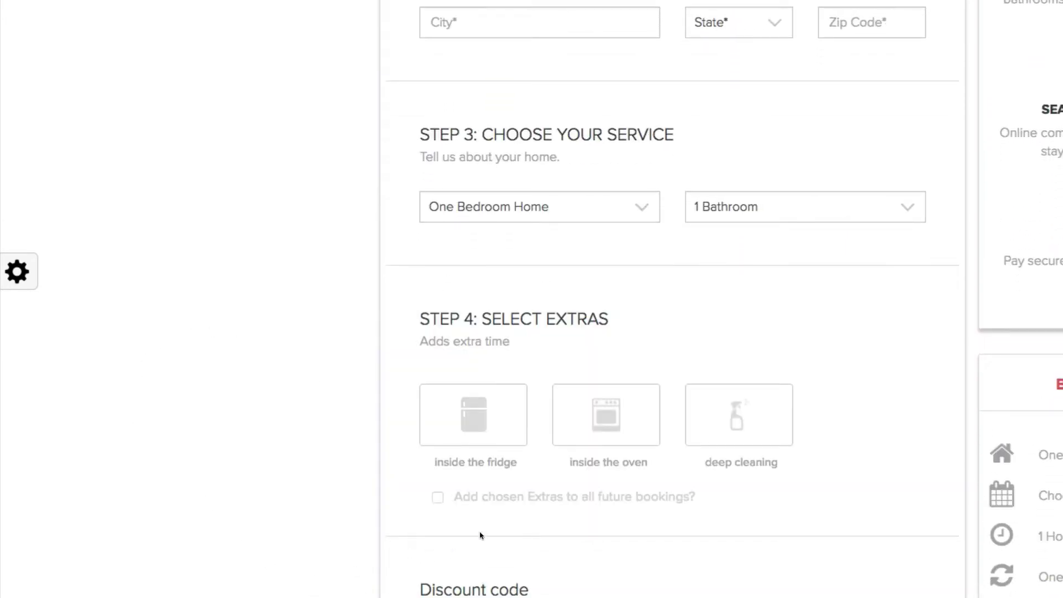
Step: Unhide the 'Add chosen Extras to all future bookings?' field and save the form settings
left_click(528, 499)
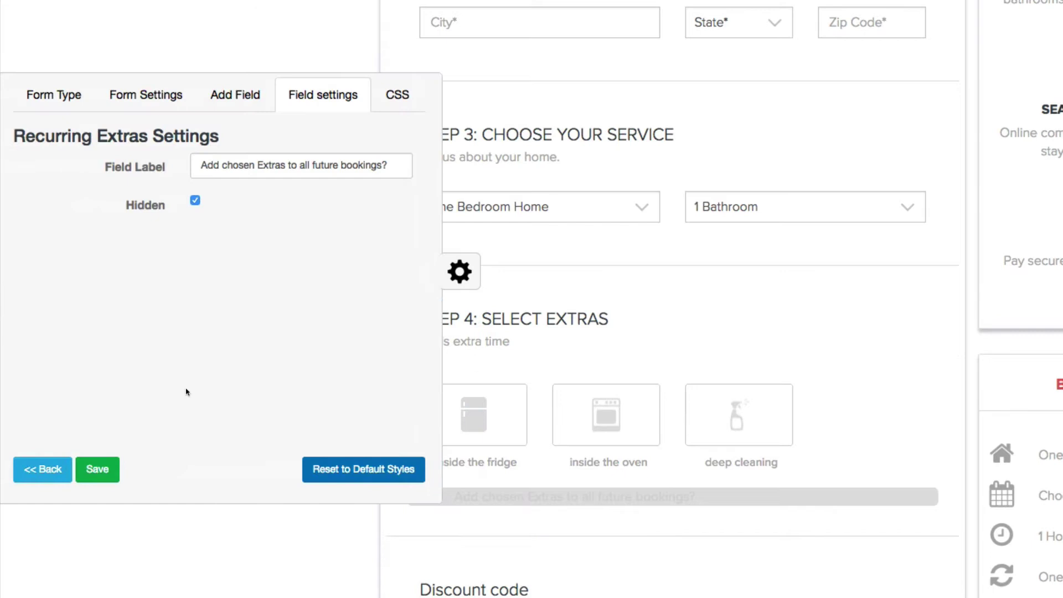
left_click(195, 200)
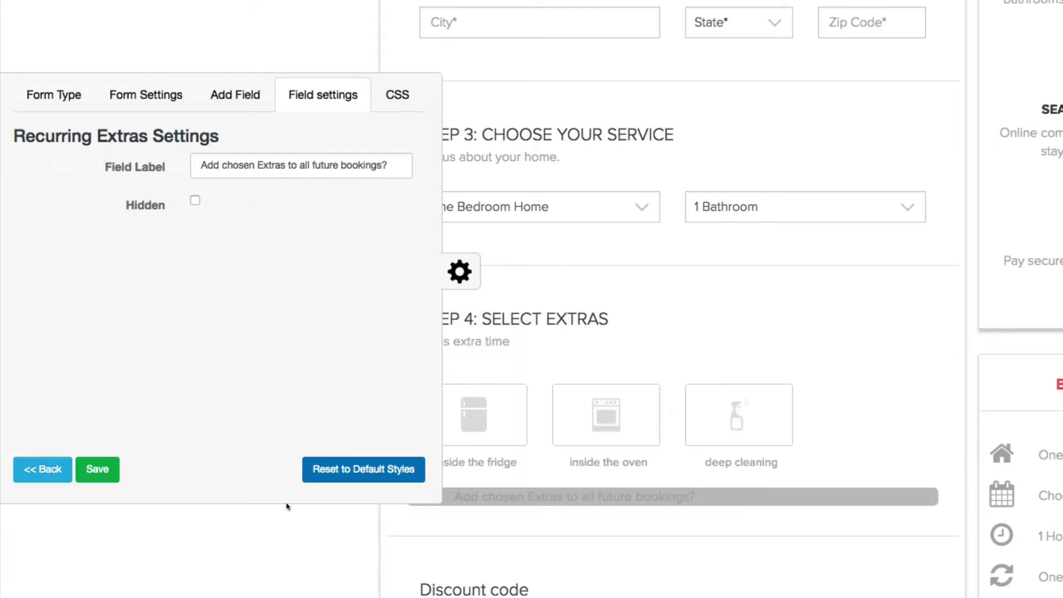
left_click(472, 274)
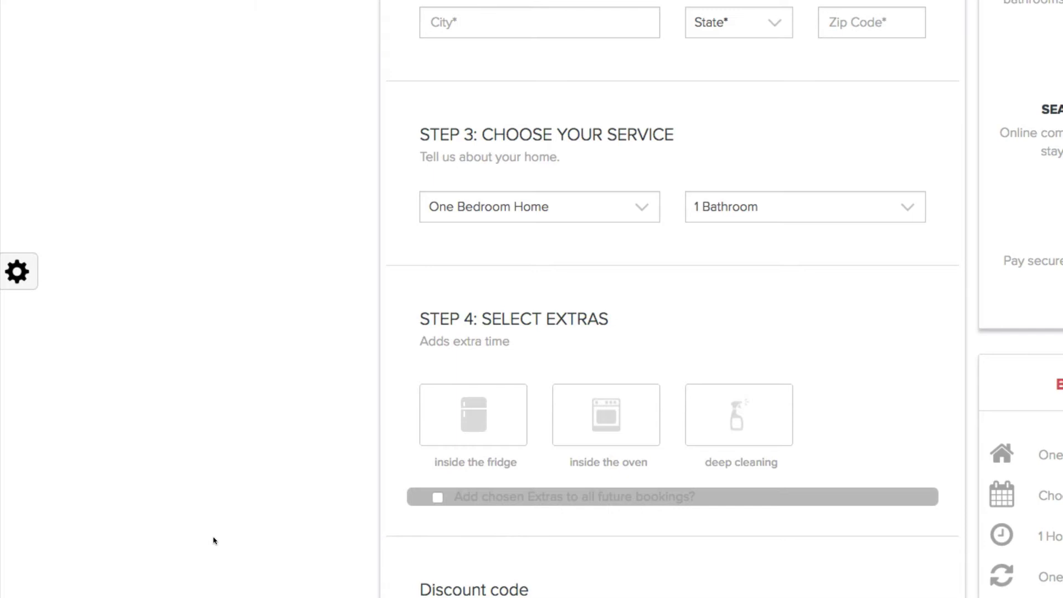
left_click(12, 277)
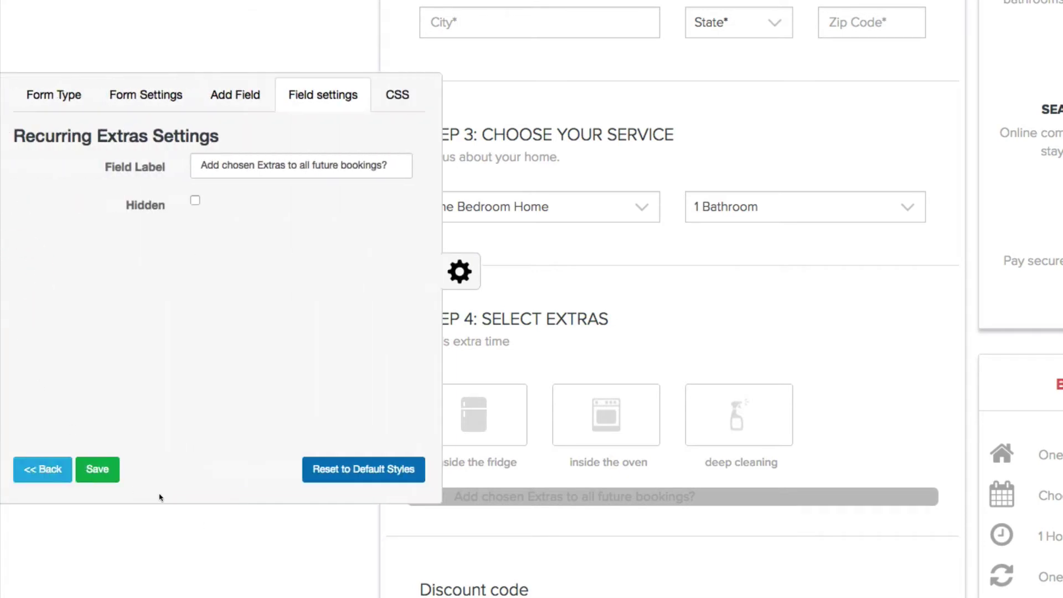
left_click(95, 480)
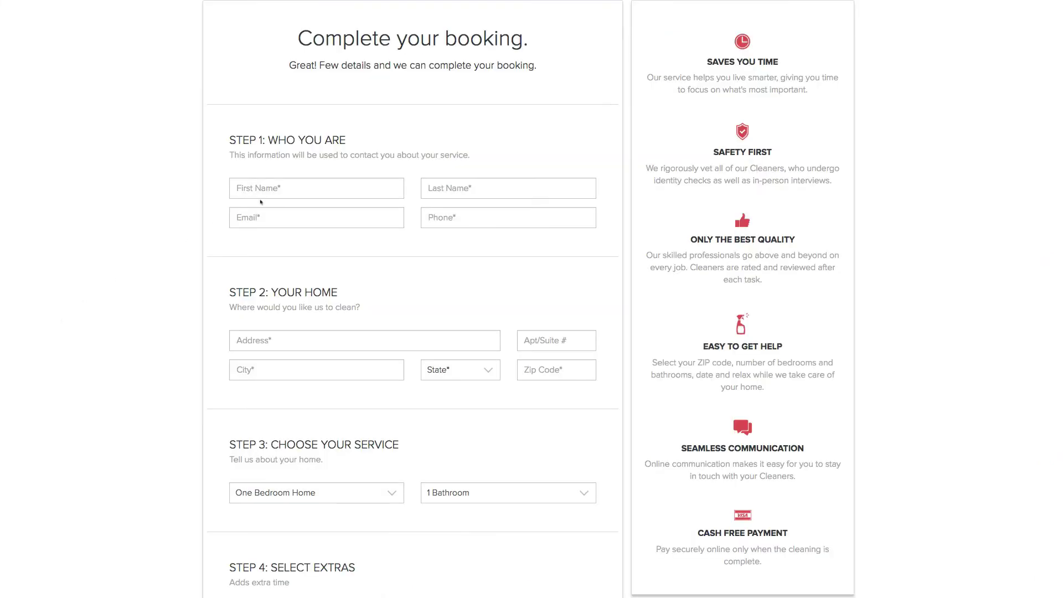
Step: Autofill customer details, choose Three Bedroom Home and 3 Bathrooms, and add fridge and oven extras
left_click(265, 190)
left_click(263, 205)
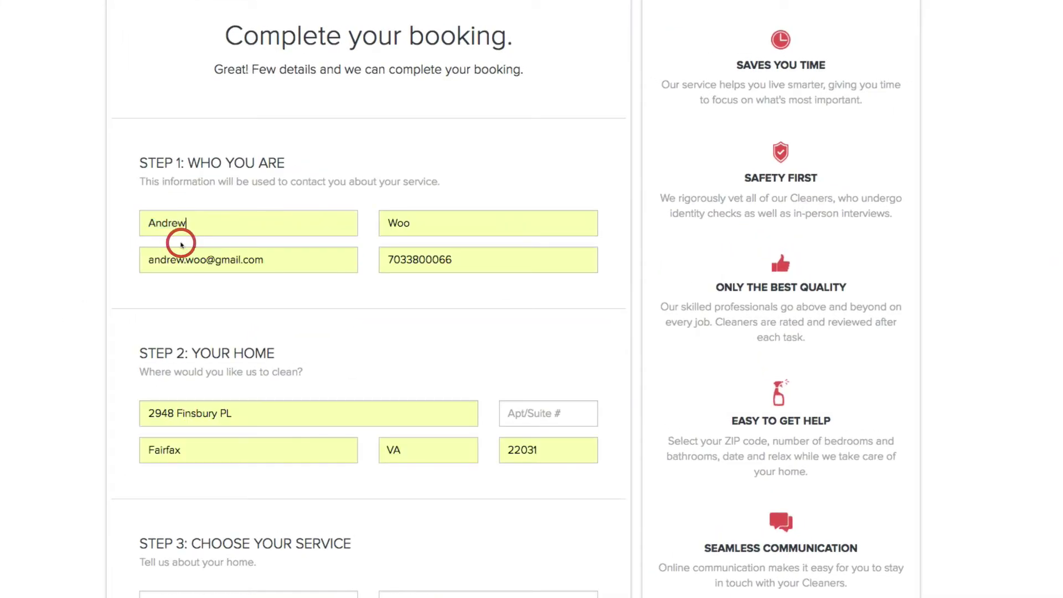
scroll(263, 205, "down", 3)
scroll(181, 245, "down", 6)
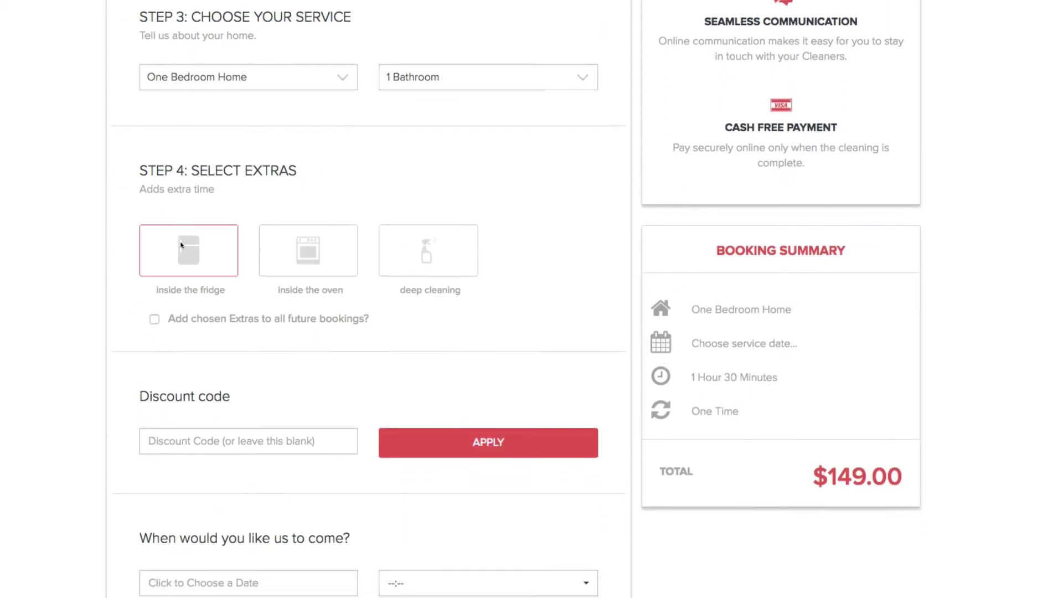
left_click(252, 87)
left_click(238, 103)
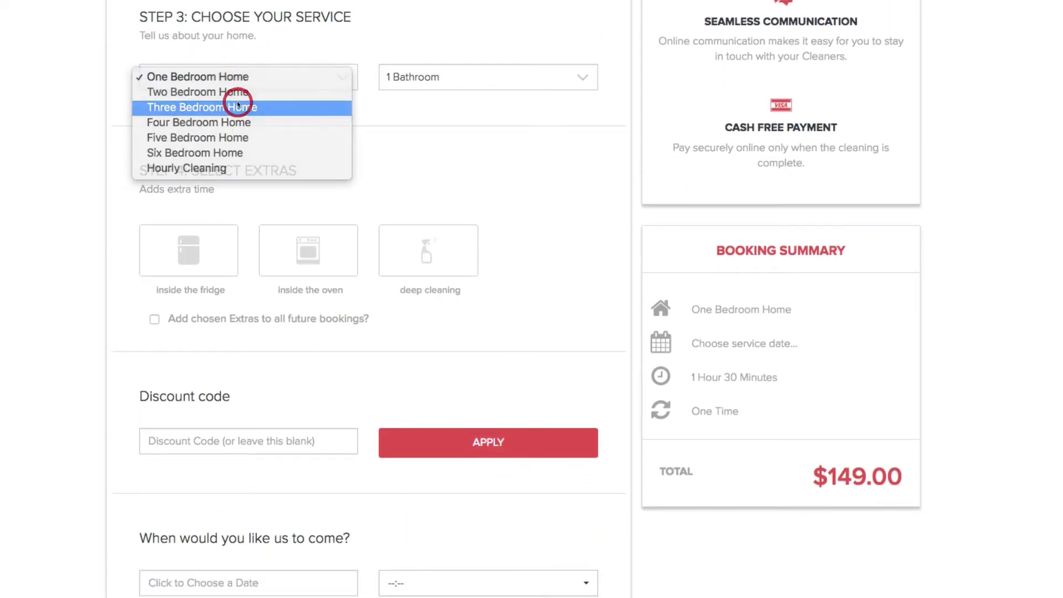
left_click(440, 67)
left_click(423, 106)
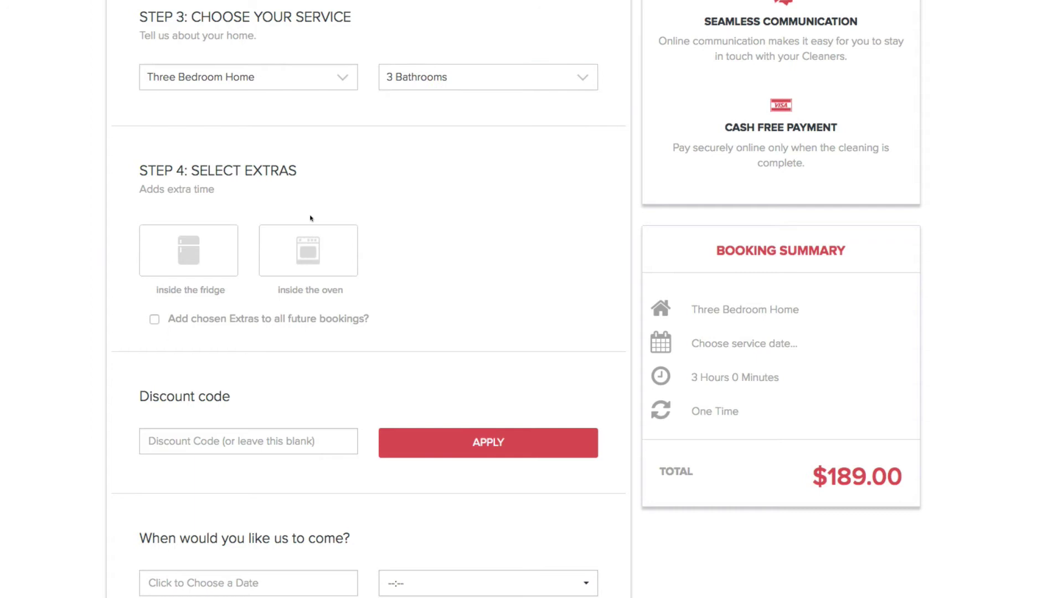
left_click(196, 252)
left_click(322, 257)
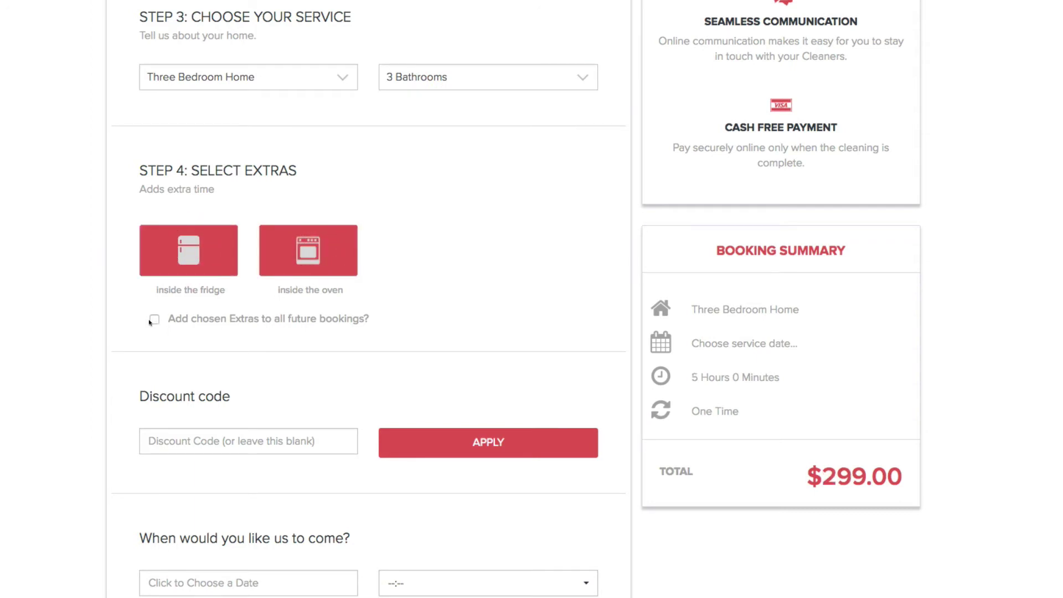
Step: Book 04/18/2017 at 11:00AM - 12:00PM with weekly recurrence and submit the booking
scroll(265, 341, "down", 3)
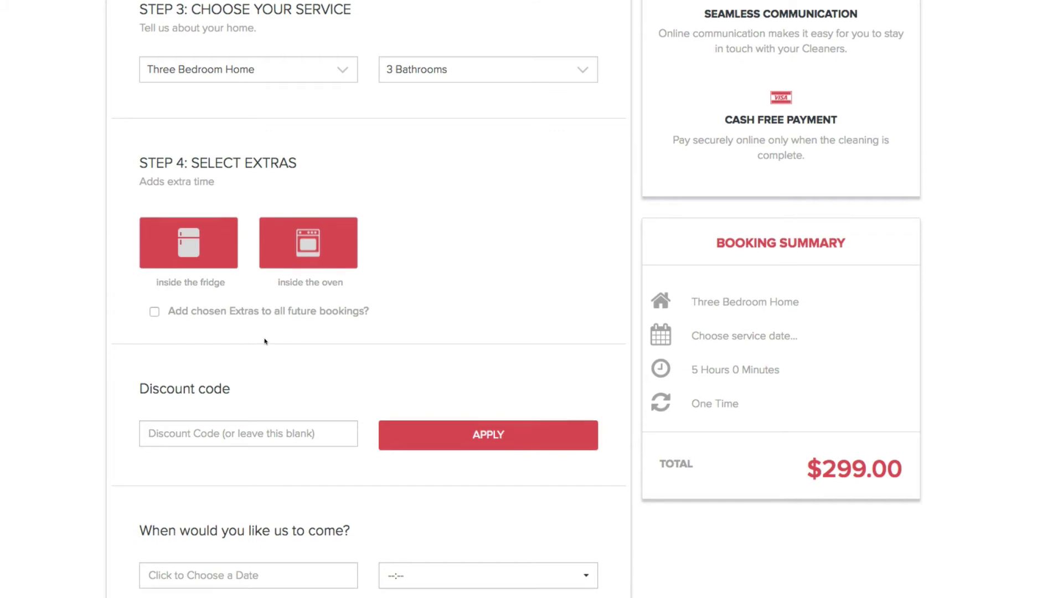
left_click(198, 453)
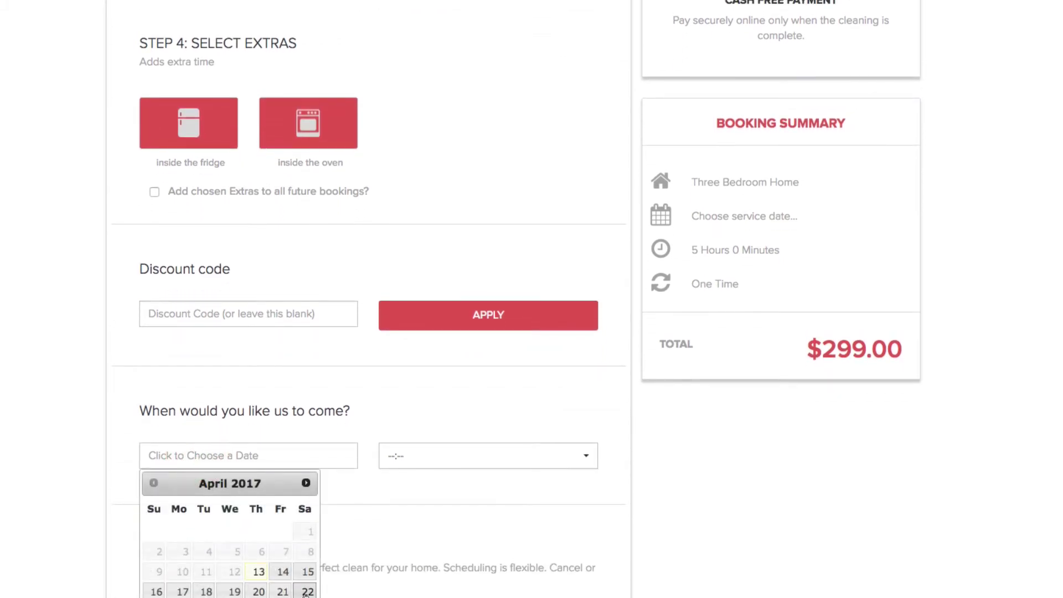
left_click(310, 575)
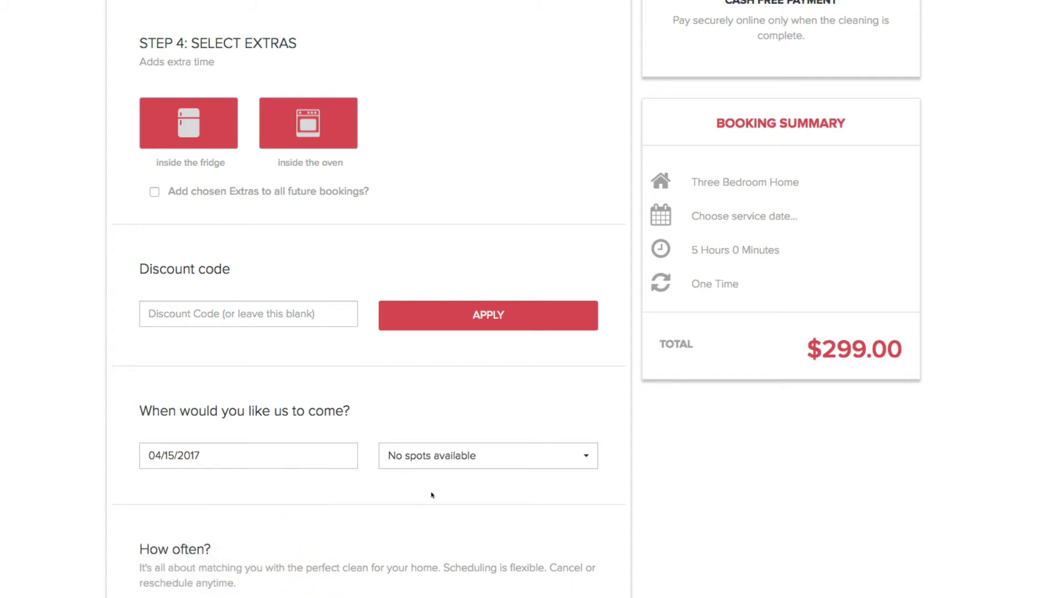
left_click(482, 456)
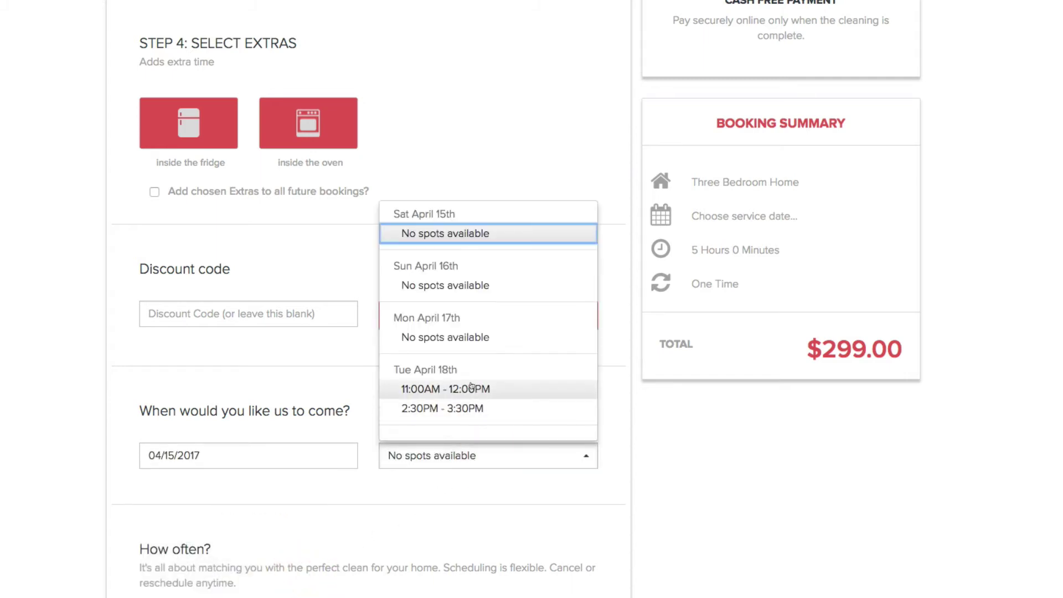
left_click(470, 388)
left_click(305, 499)
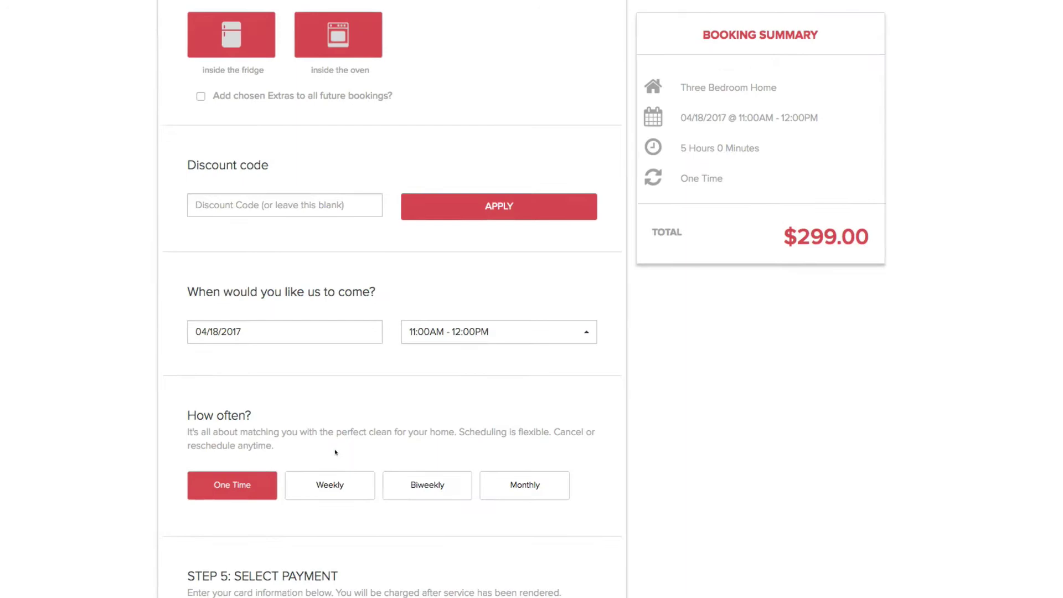
left_click(375, 430)
scroll(376, 427, "down", 5)
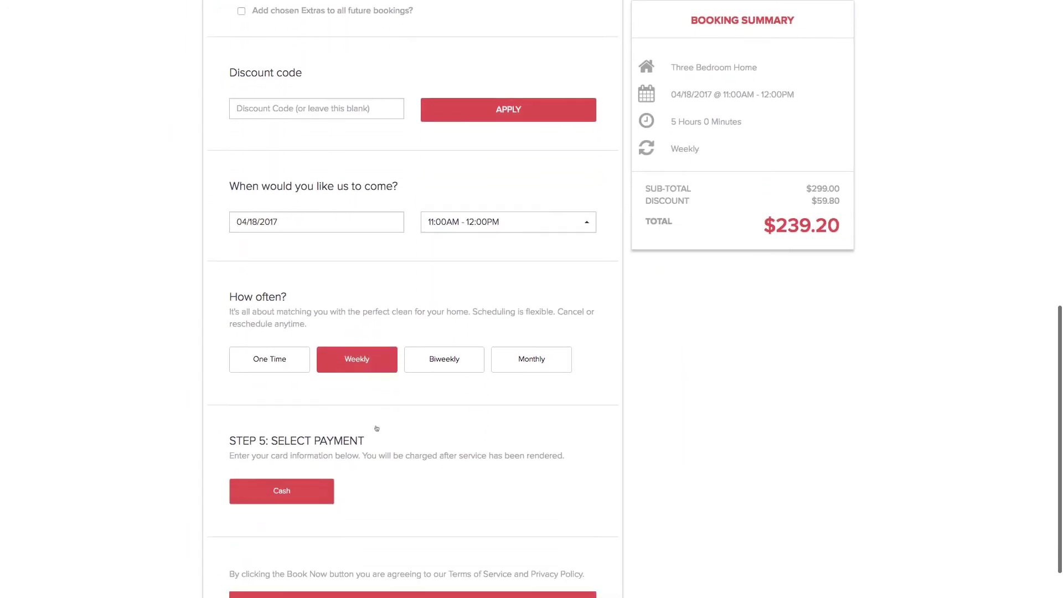
left_click(396, 544)
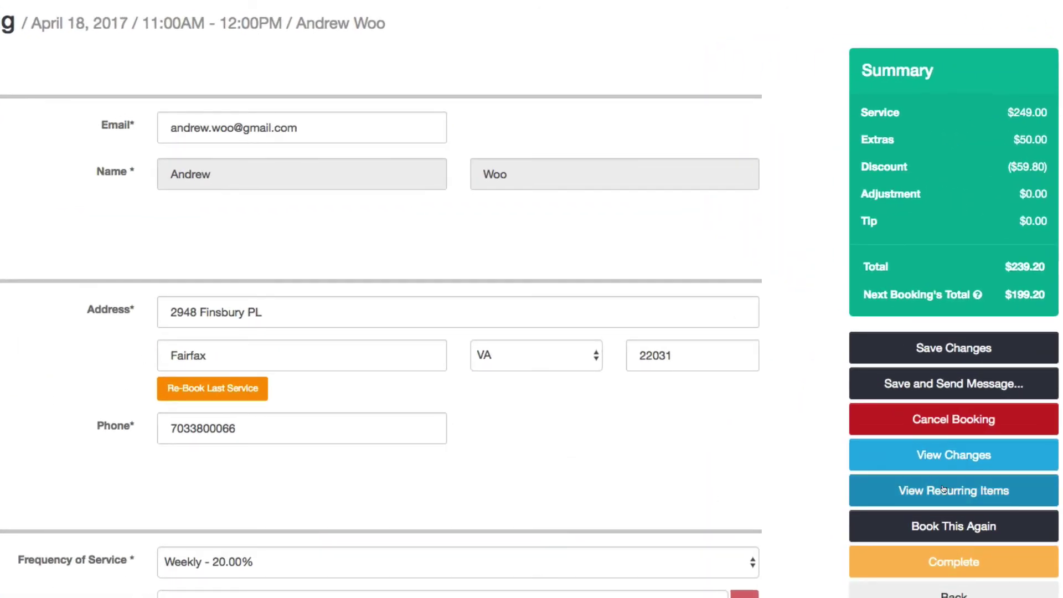
Step: In View Recurring Items, set Inside the oven to All Bookings and close the dialog
left_click(949, 491)
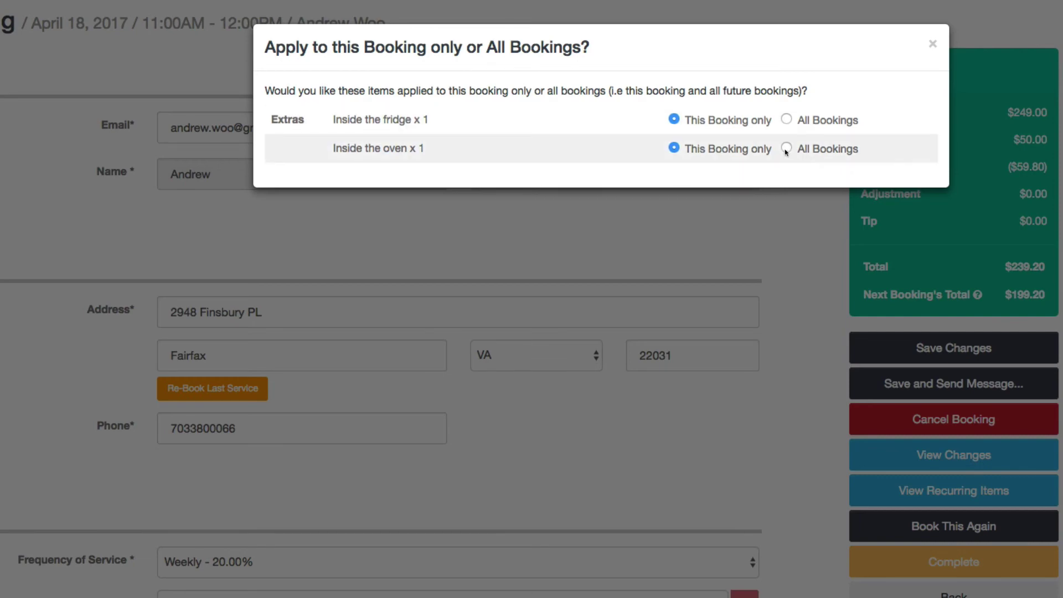
left_click(786, 149)
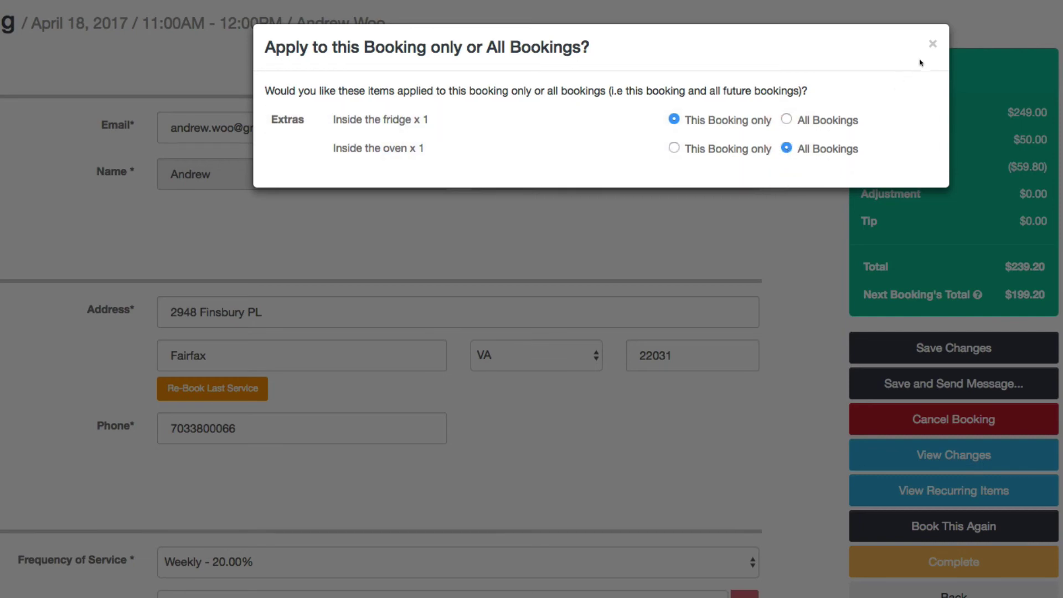
left_click(932, 44)
Step: Set the price adjustment to -20 with the comment 'Just a demo'
scroll(398, 448, "down", 2)
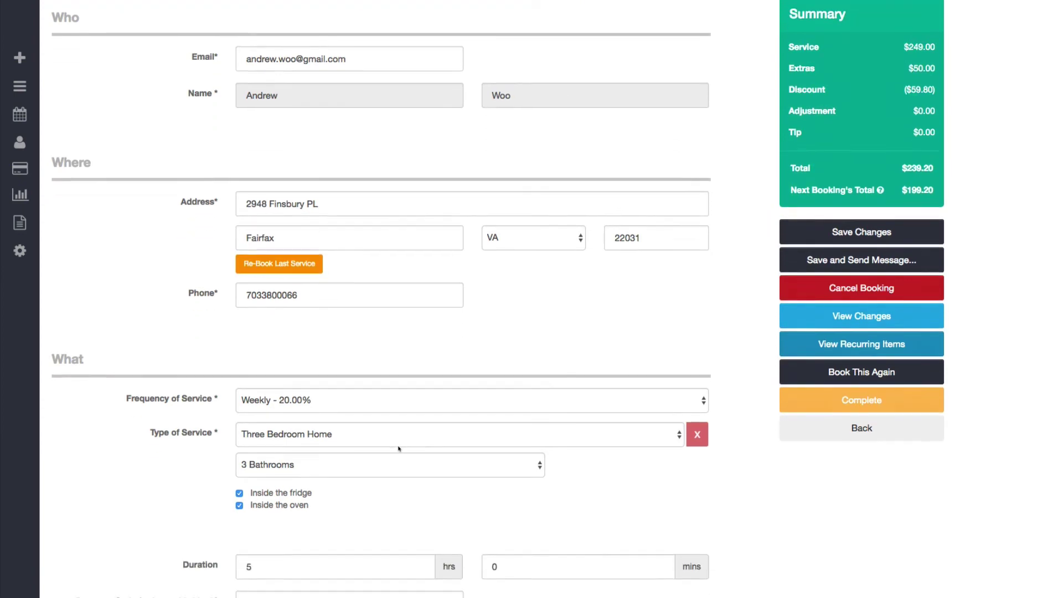
scroll(398, 448, "down", 1)
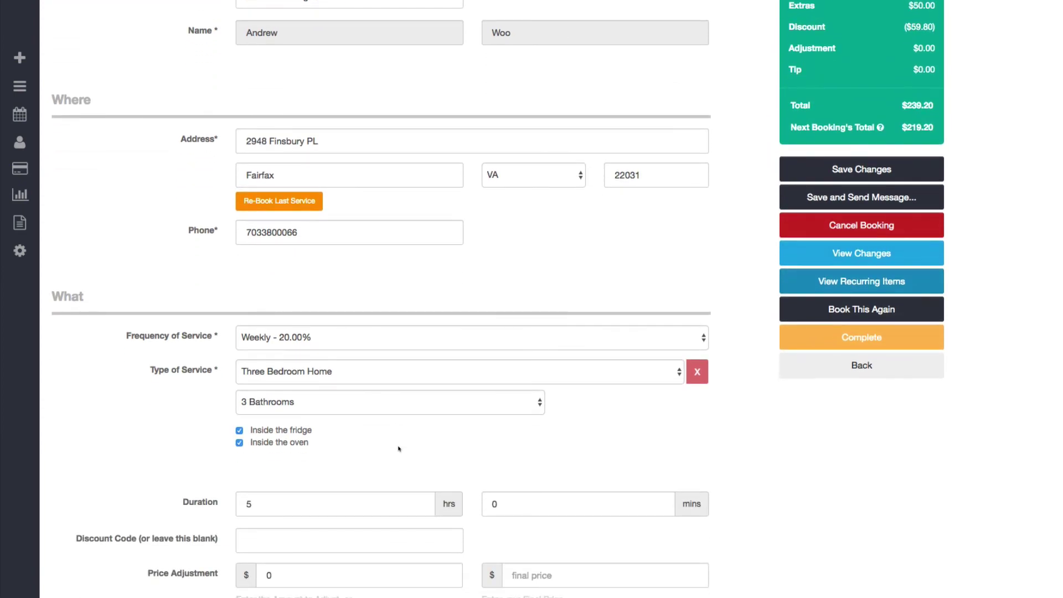
scroll(399, 448, "down", 2)
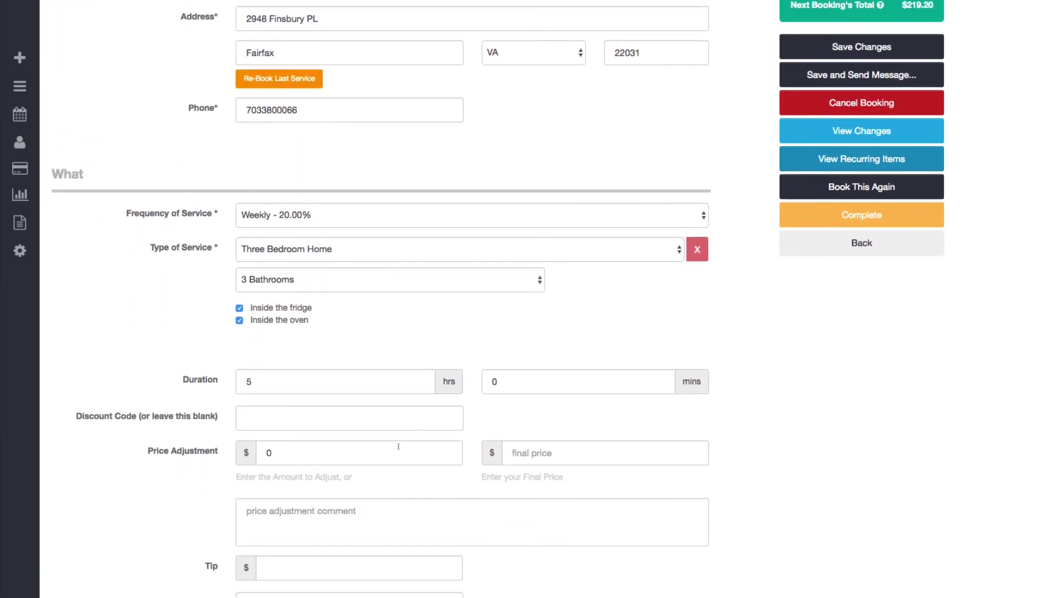
double_click(268, 452)
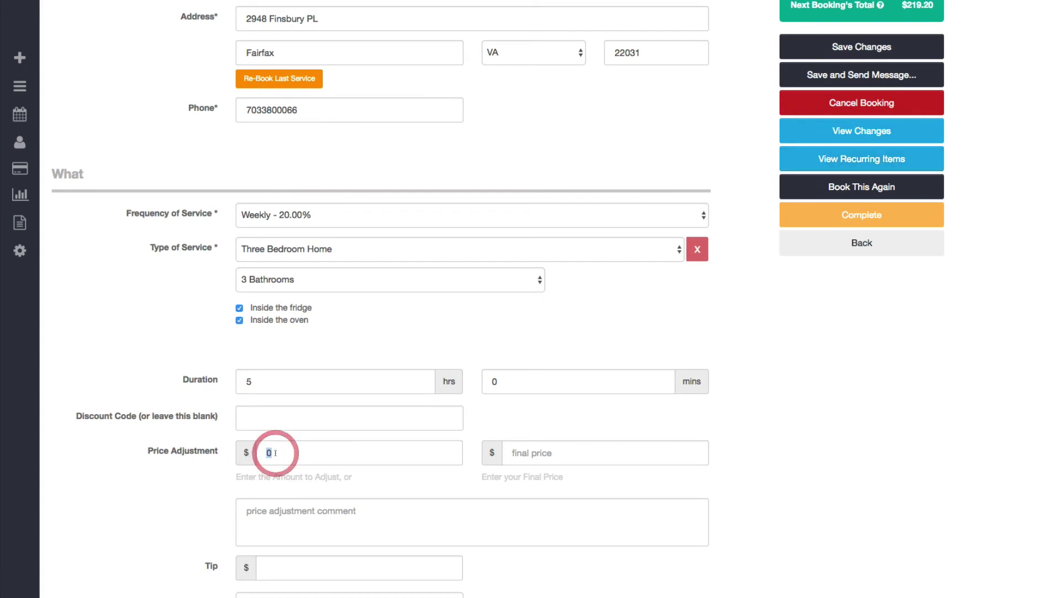
type("-20")
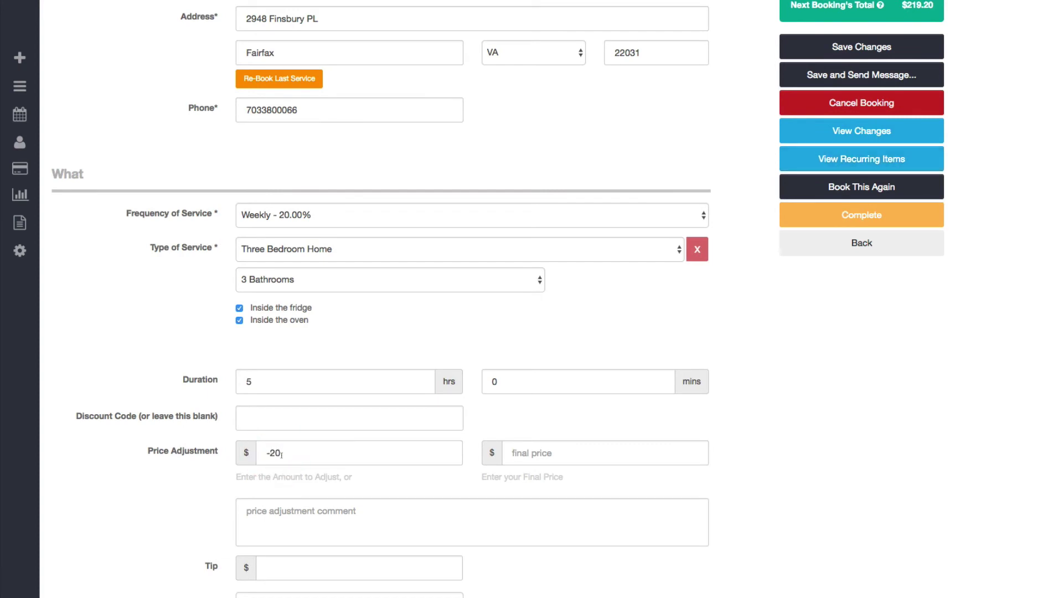
left_click(396, 527)
left_click(316, 526)
type("Just a demo")
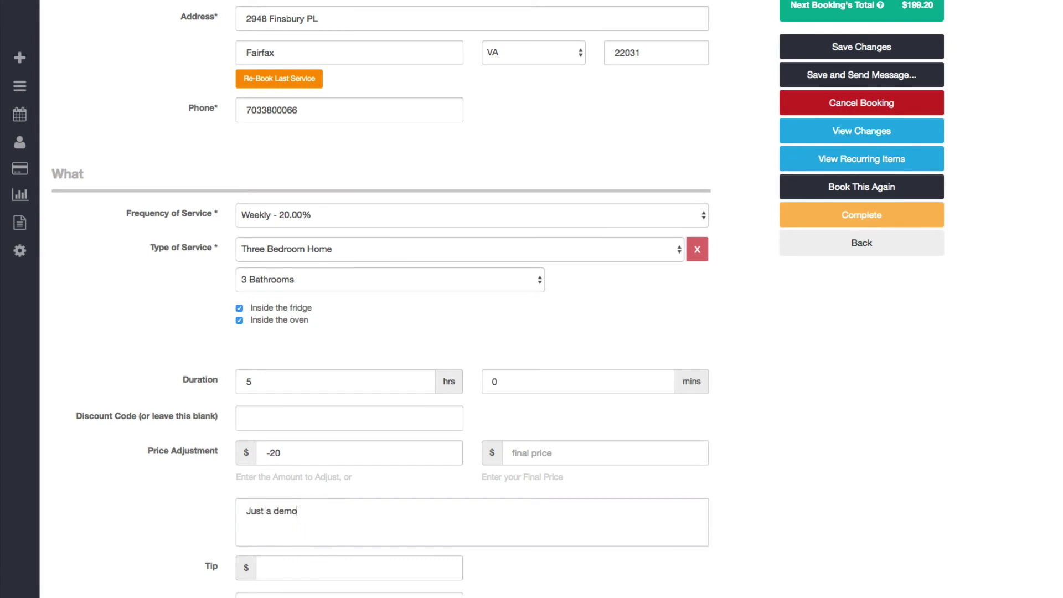
Step: Enter a tip of 10 for the booking
left_click(364, 566)
type("10")
scroll(498, 299, "up", 1)
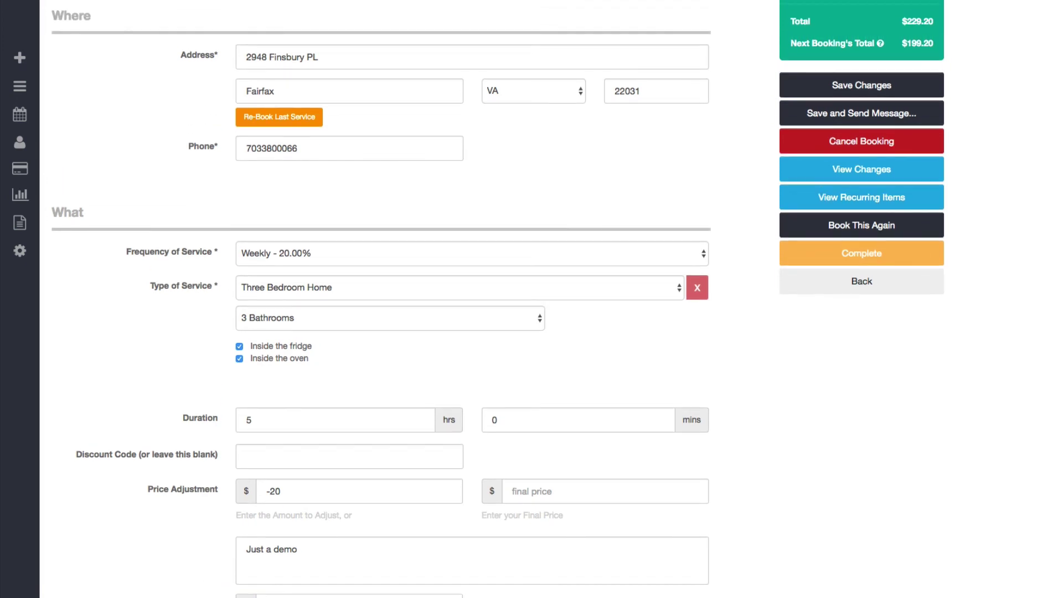
scroll(498, 299, "up", 2)
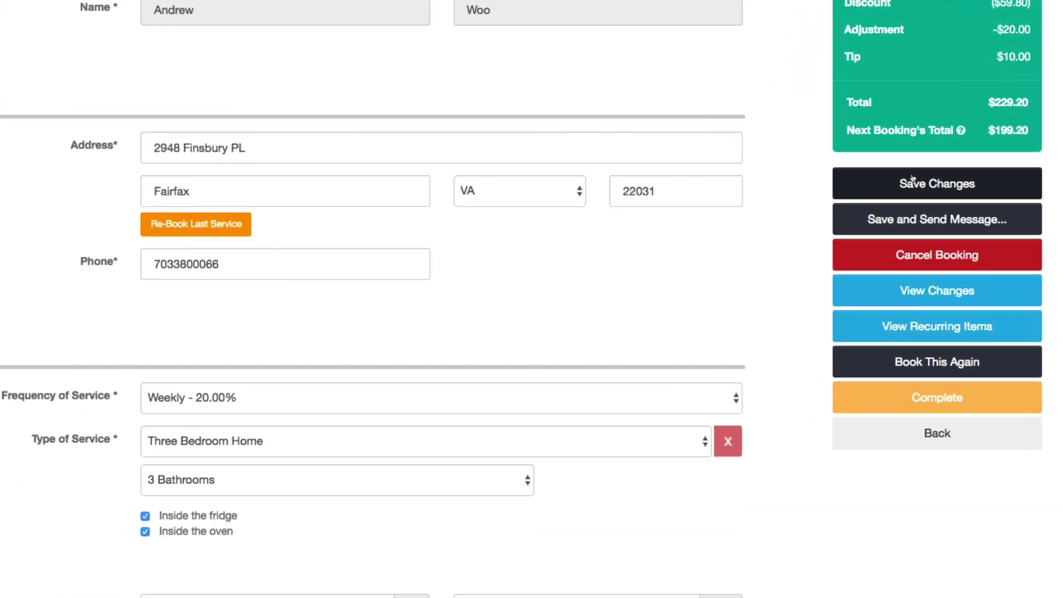
Step: Save the booking changes and set the tip to apply to All Bookings
left_click(912, 178)
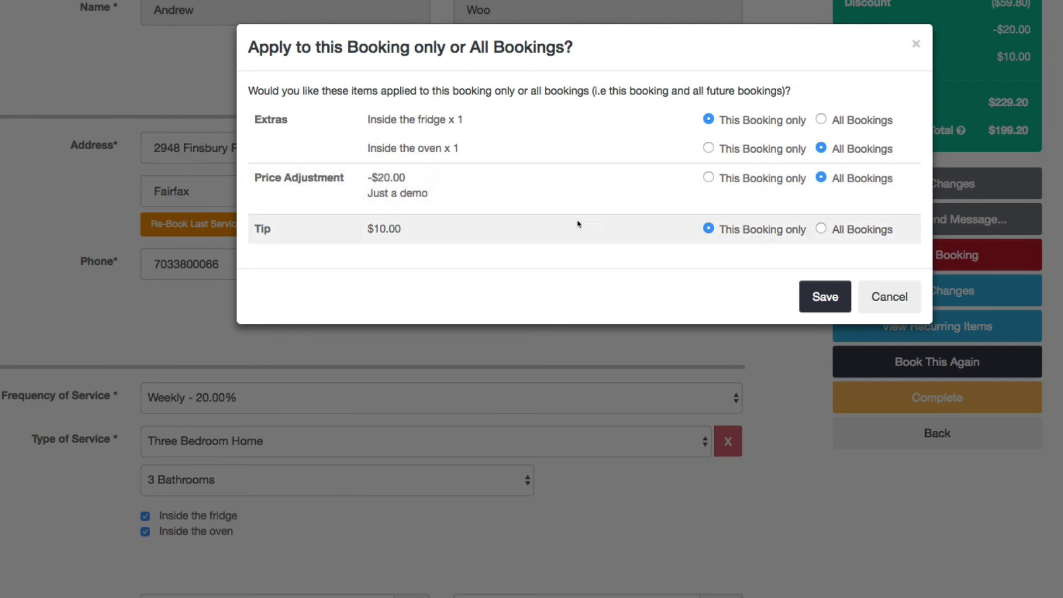
left_click(840, 229)
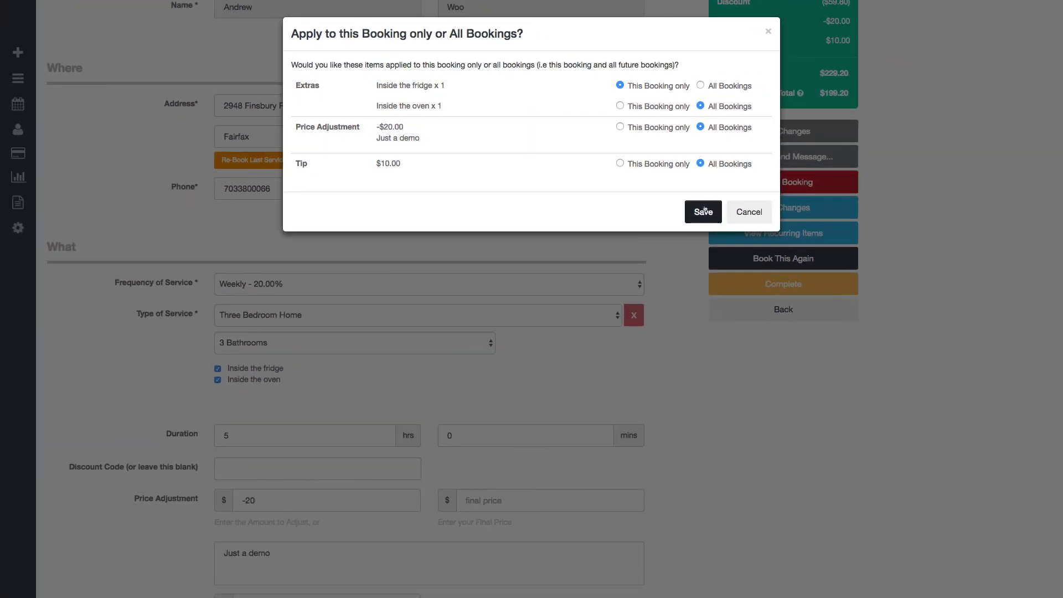
left_click(703, 211)
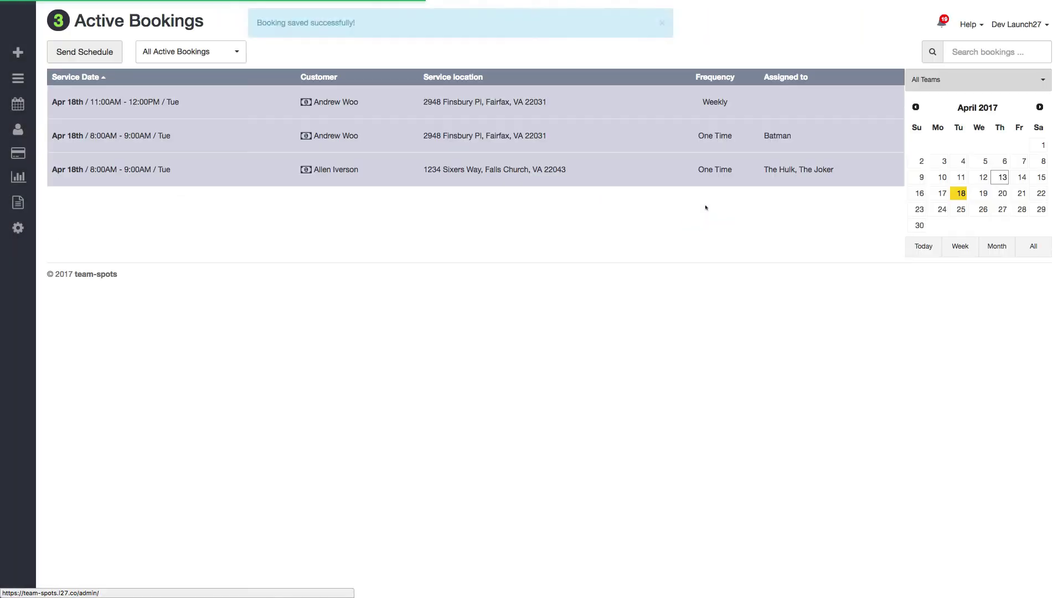